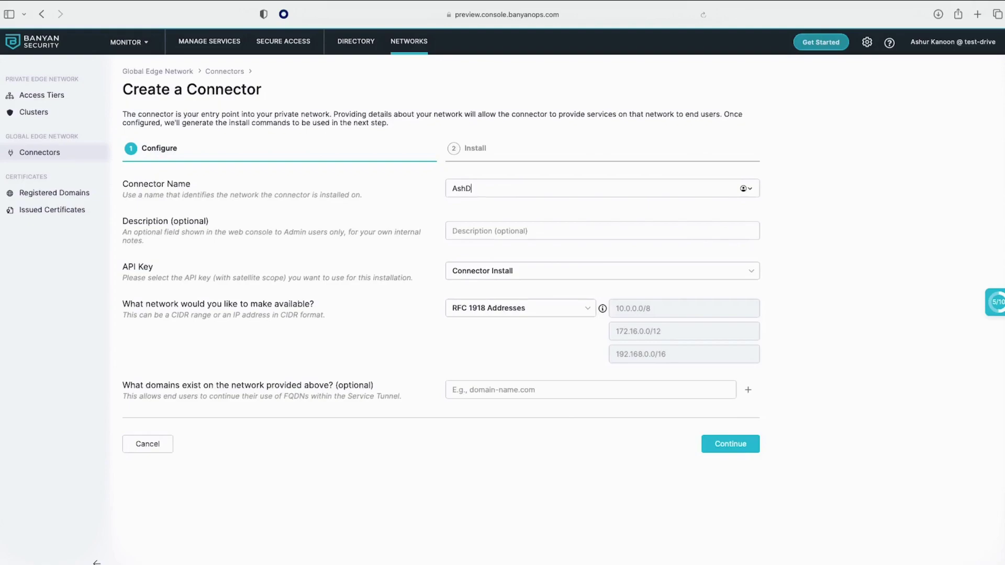
Name the connector AshMacC2 and continue to its installation instructions.
key(BackSpace)
text(MacC2)
click(736, 445)
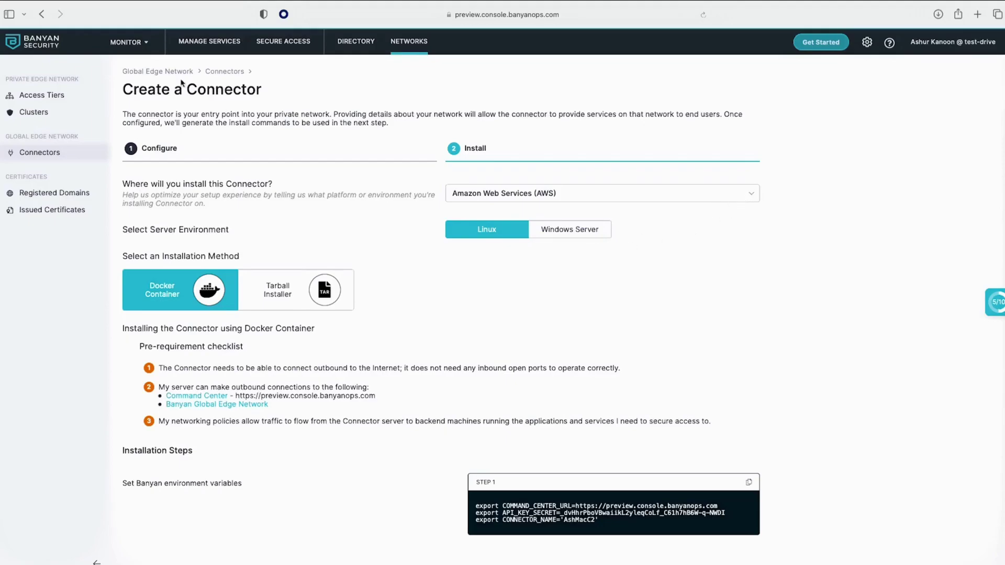
Copy the Banyan environment variable commands, including the API key secret, and run them in Terminal.
click(26, 30)
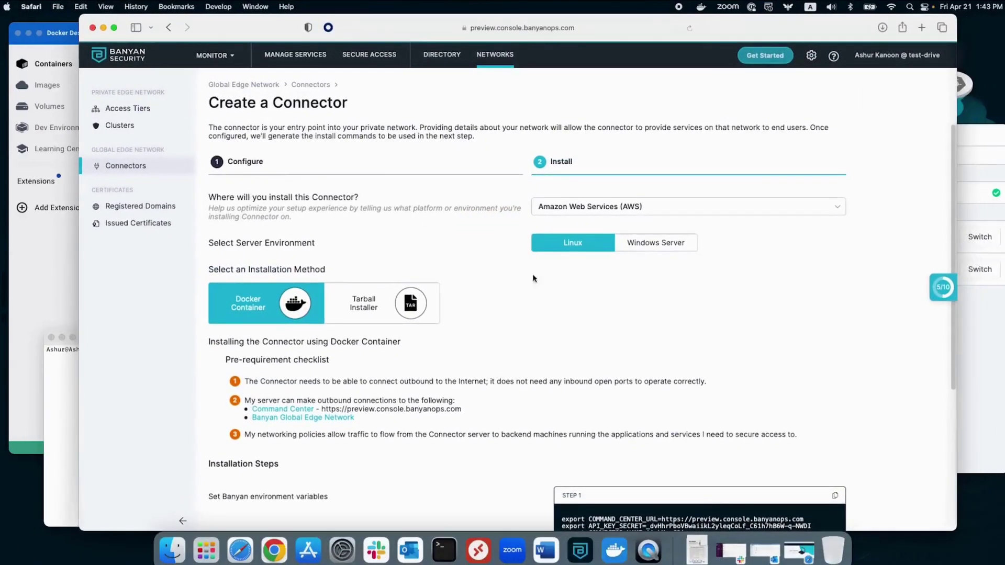
scroll(669, 335, down, 5)
scroll(662, 395, down, 2)
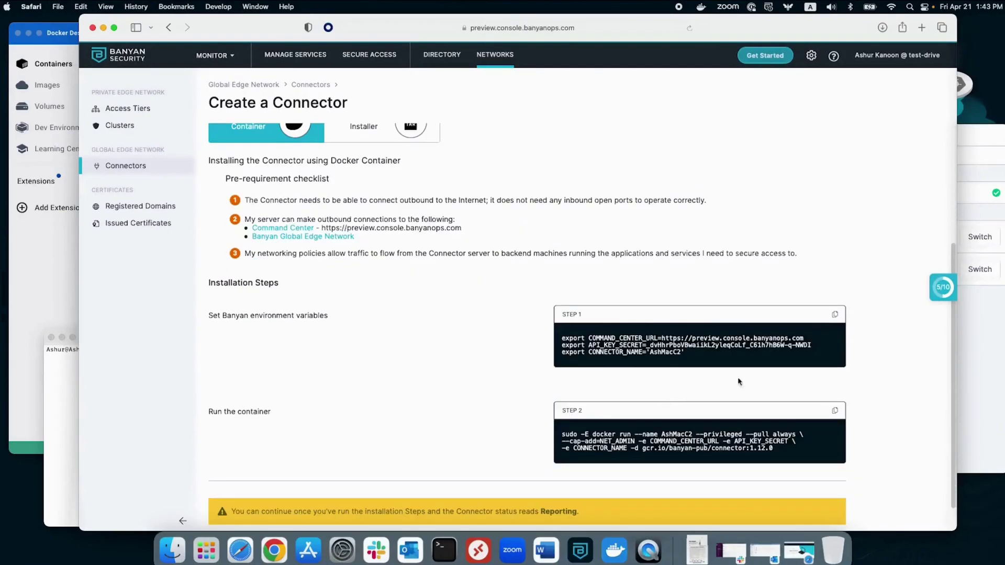
click(834, 315)
click(58, 456)
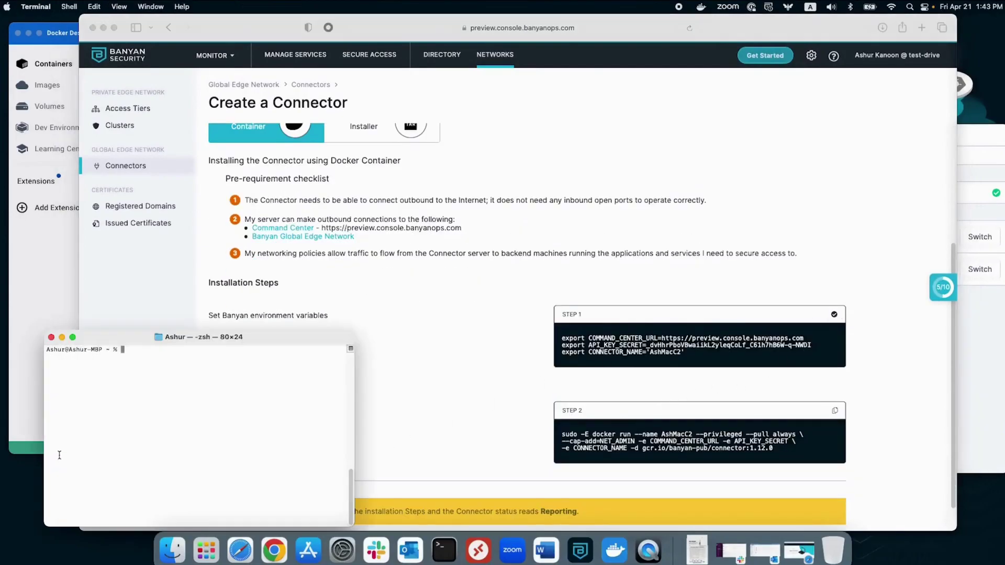
key(super+v)
key(Return)
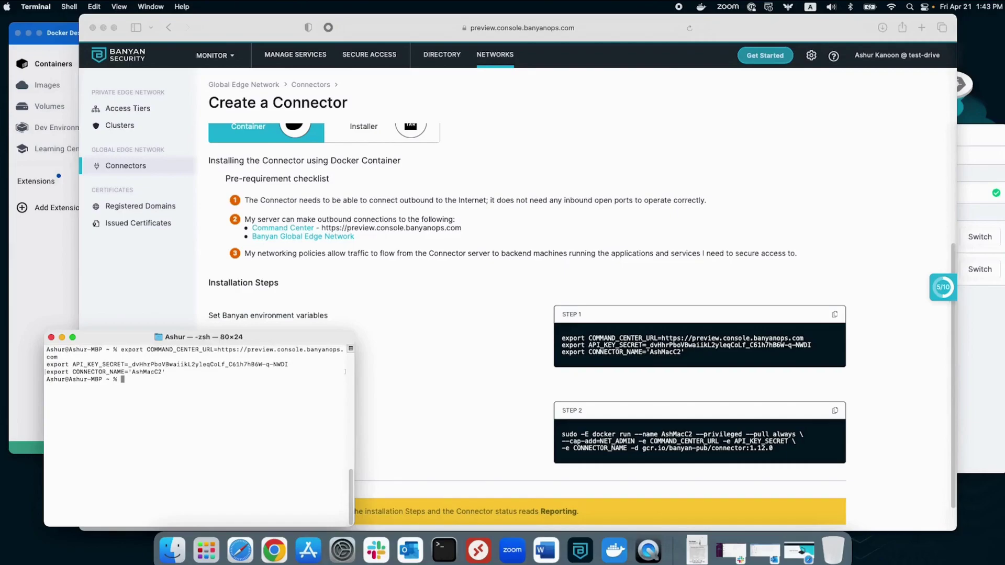
Copy the connector's docker run command, run it in Terminal and enter the account password.
click(835, 410)
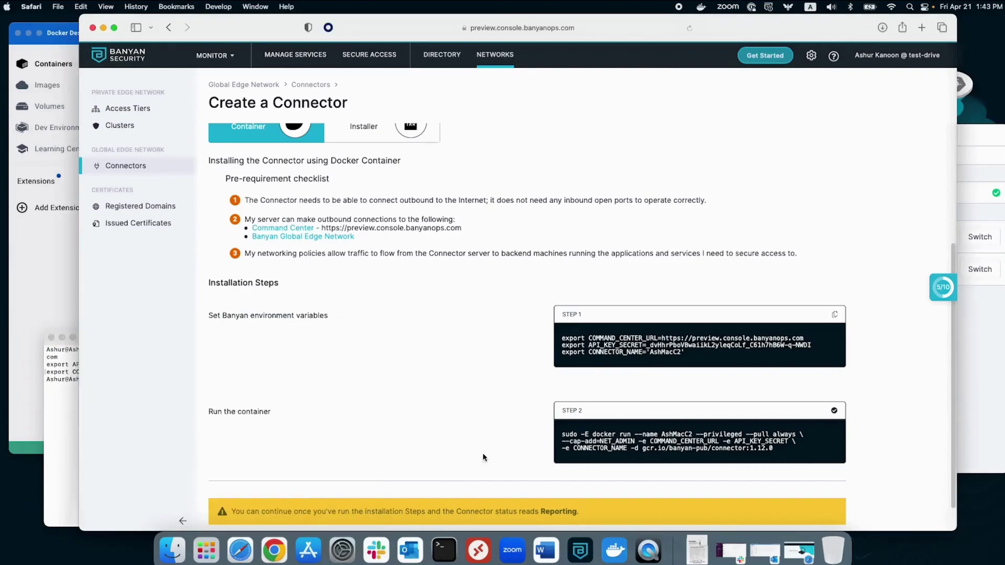
click(47, 413)
key(super+v)
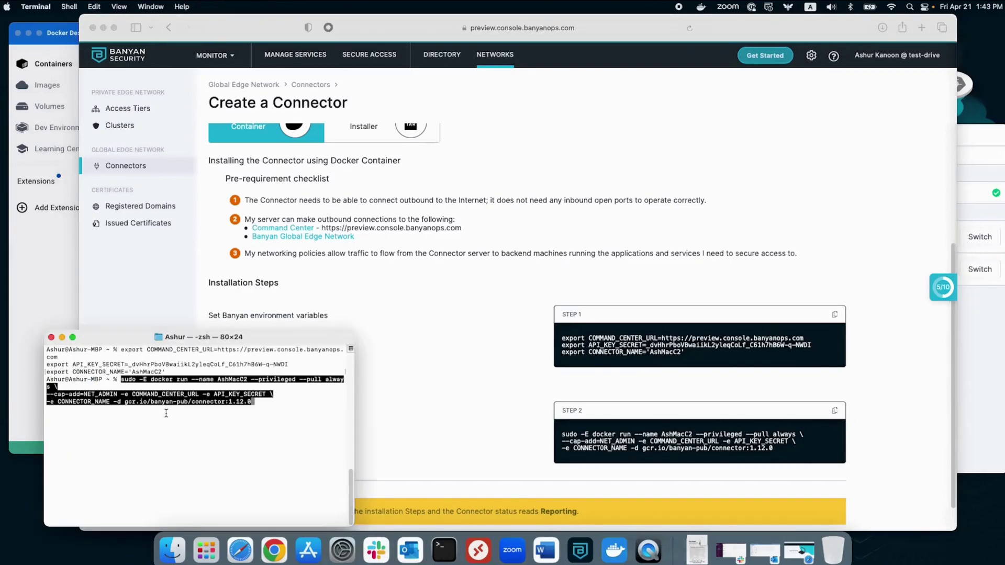
key(Return)
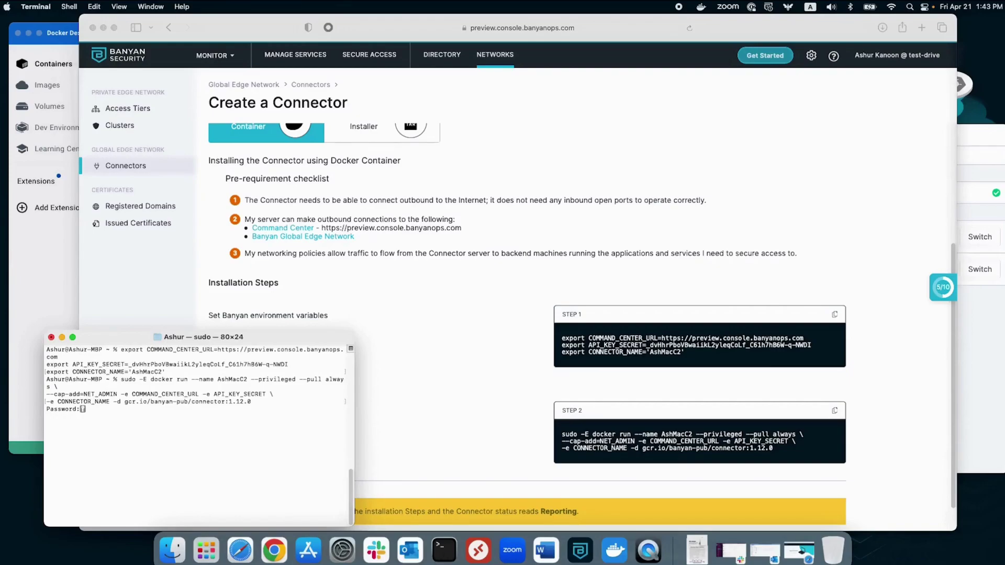
key(Return)
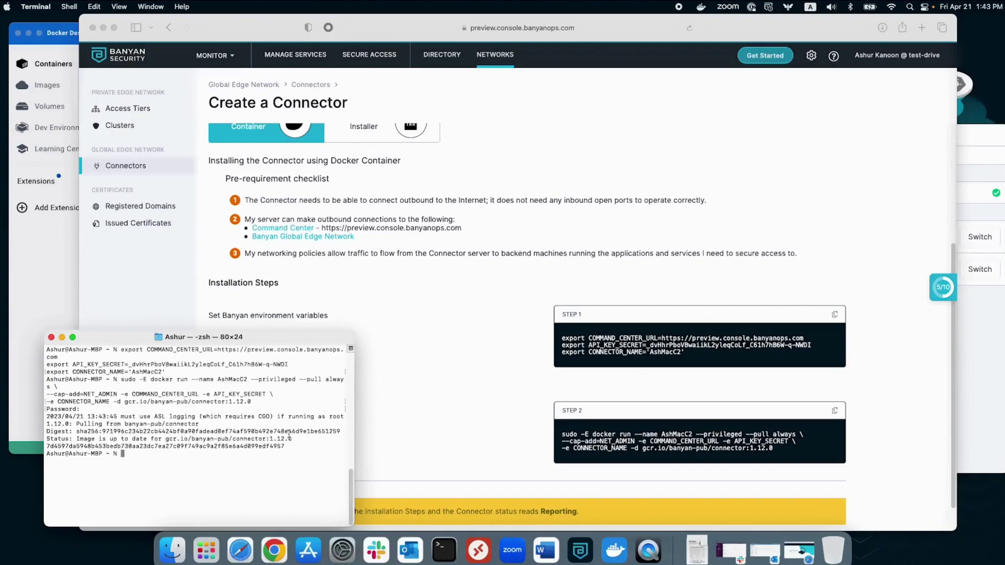
Back in Safari, finish the connector setup and open the list of connectors.
click(464, 405)
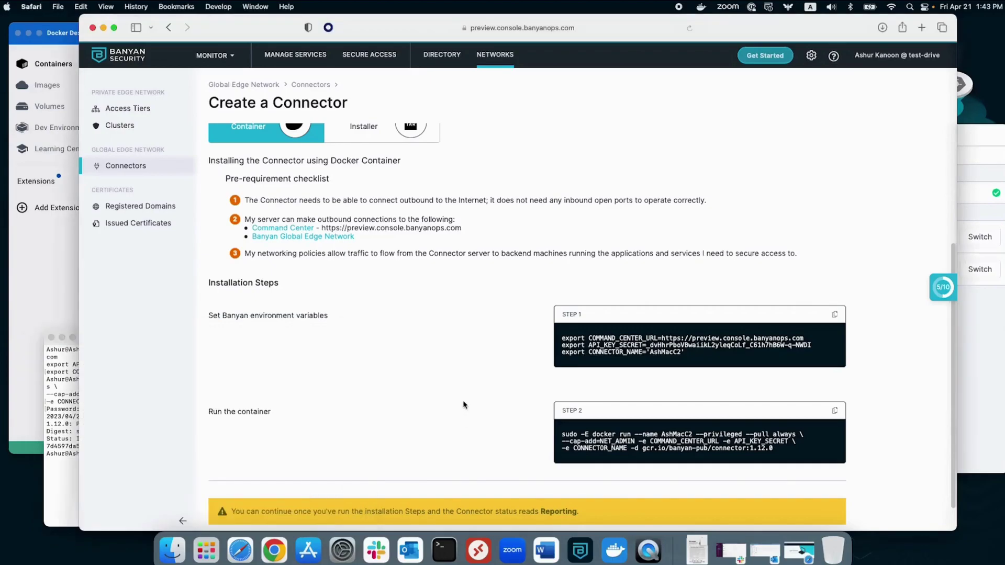
scroll(464, 405, down, 2)
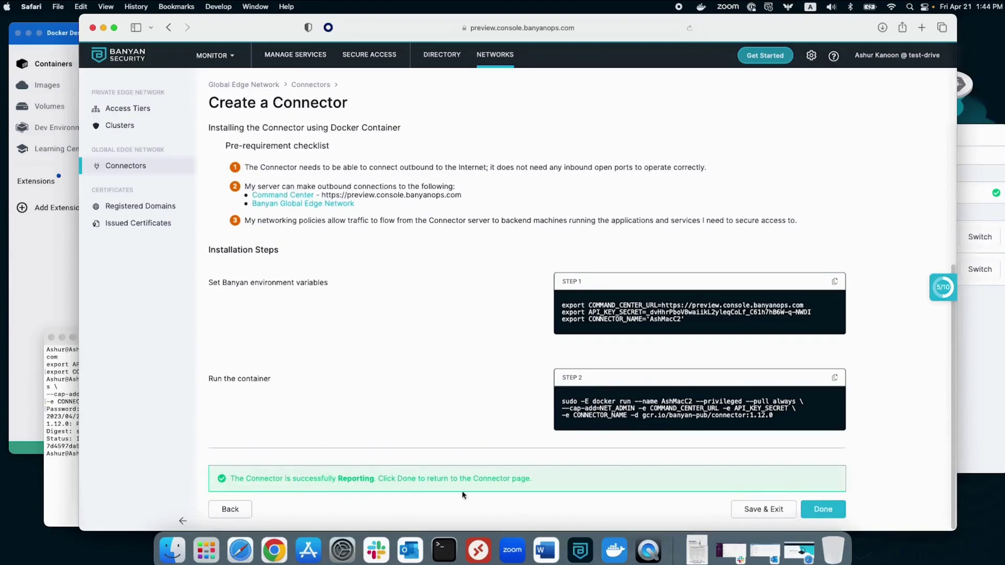
click(828, 514)
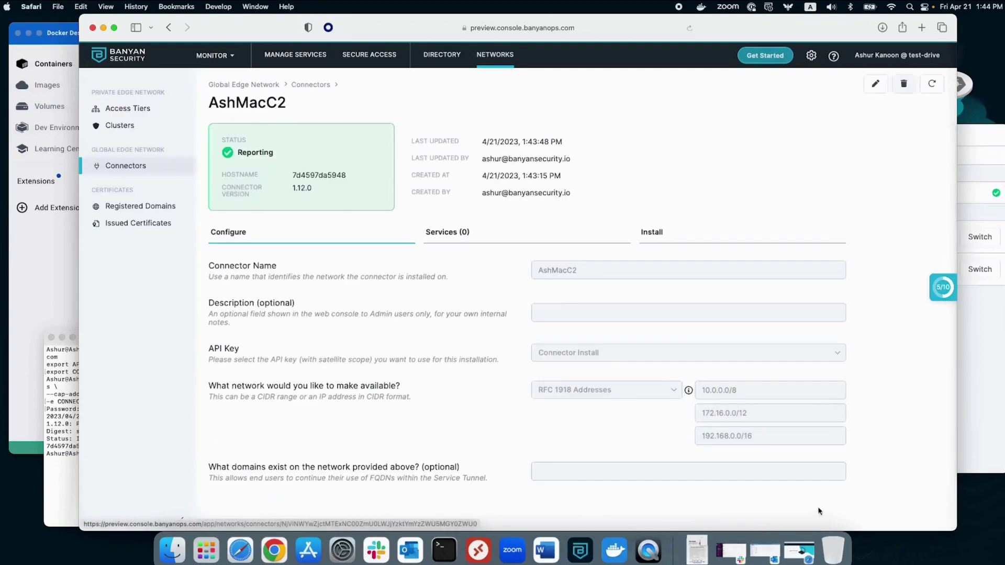
click(144, 167)
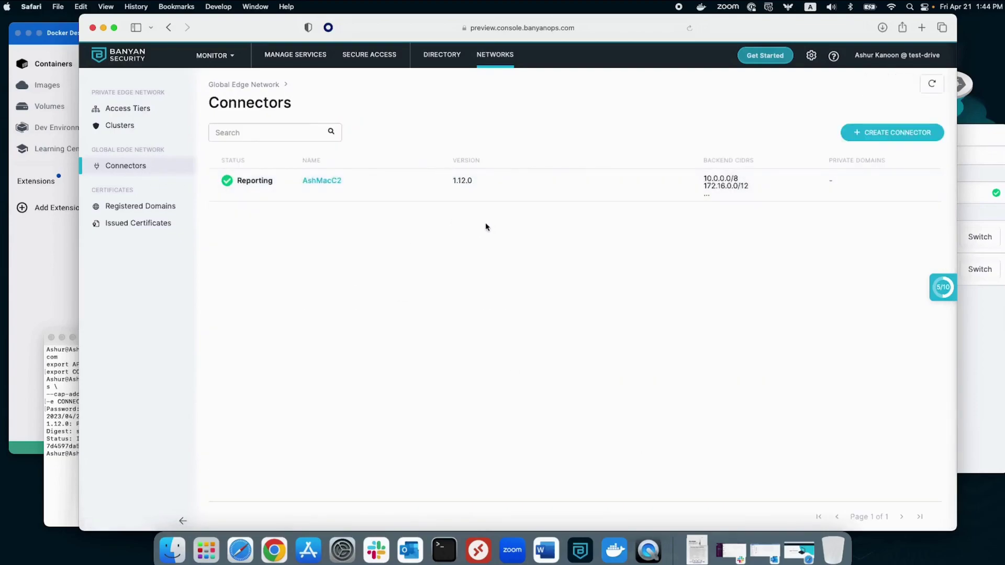
Check the containers in Docker Desktop, and view the access tiers of the private edge network back in Safari.
click(58, 252)
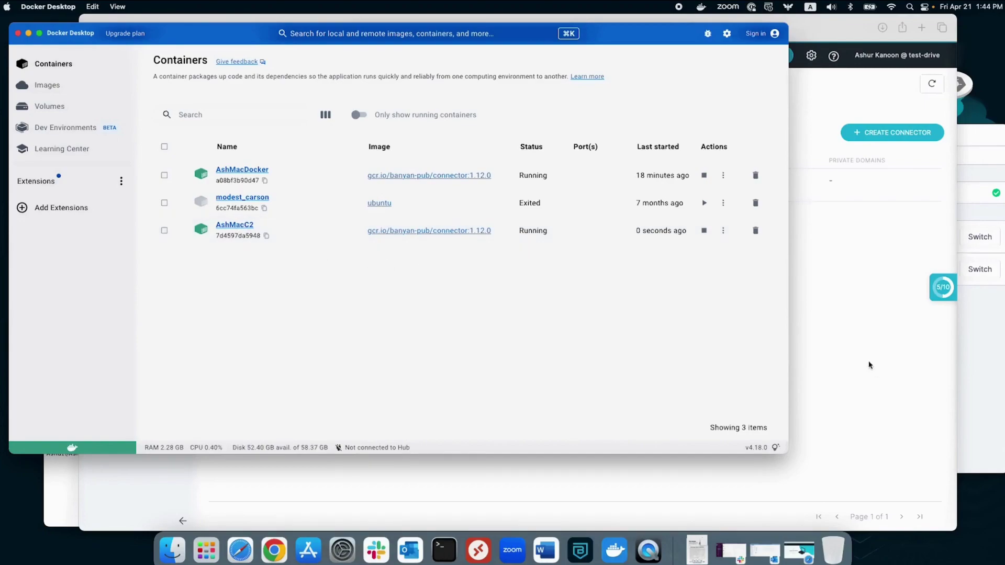
click(830, 342)
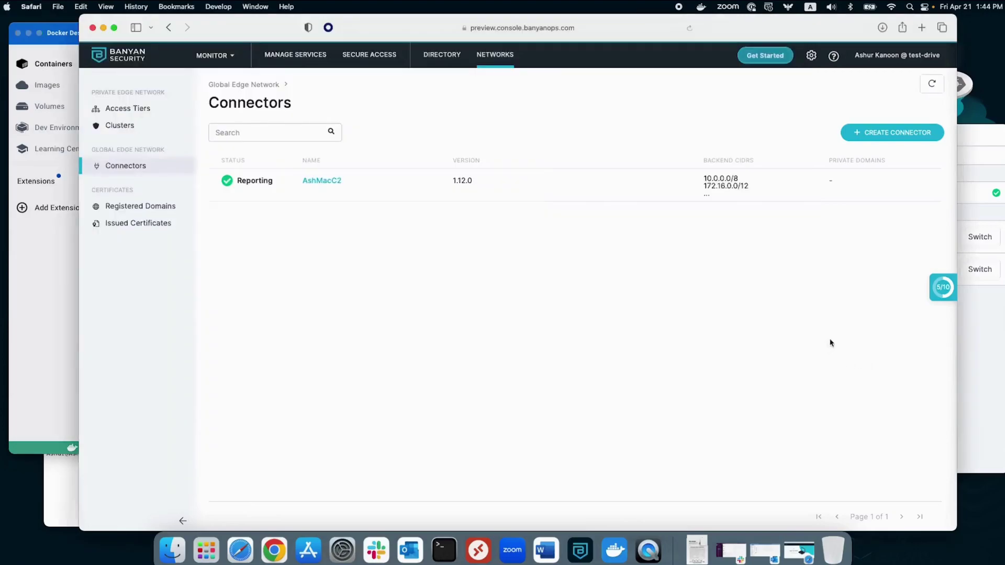
click(114, 28)
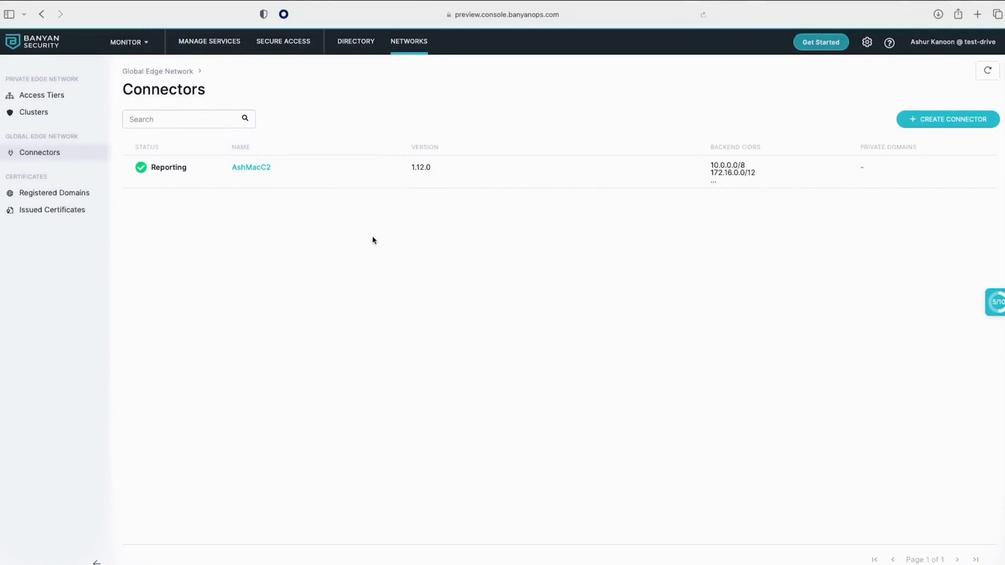
click(55, 100)
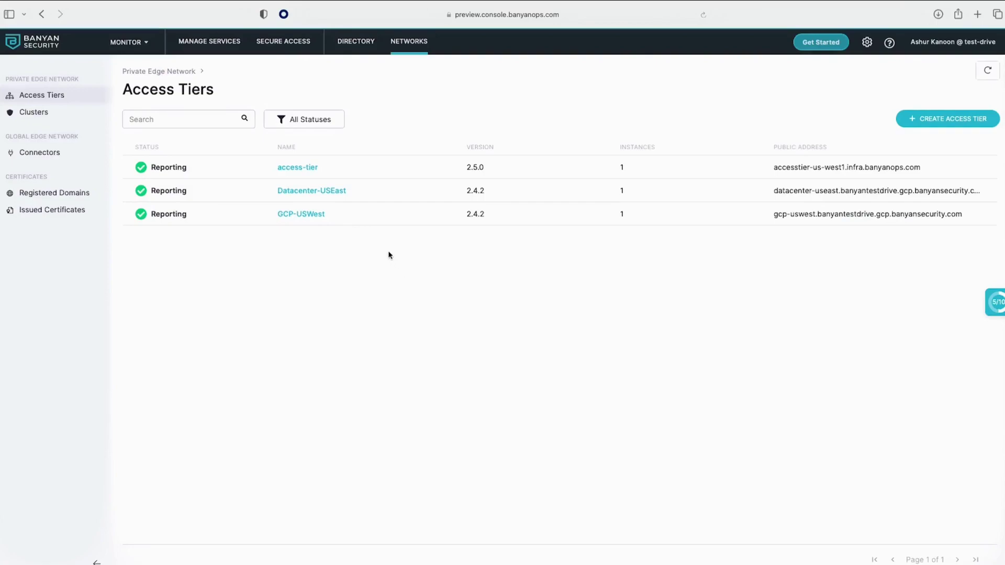
Examine the configuration, public network and access permissions of the DatacenterTunnel service tunnel.
click(218, 49)
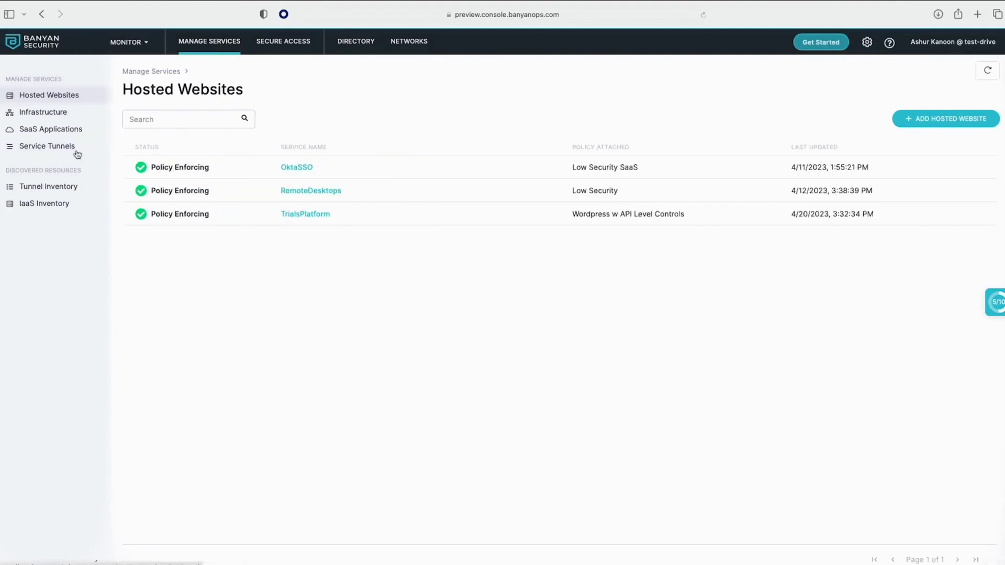
click(51, 147)
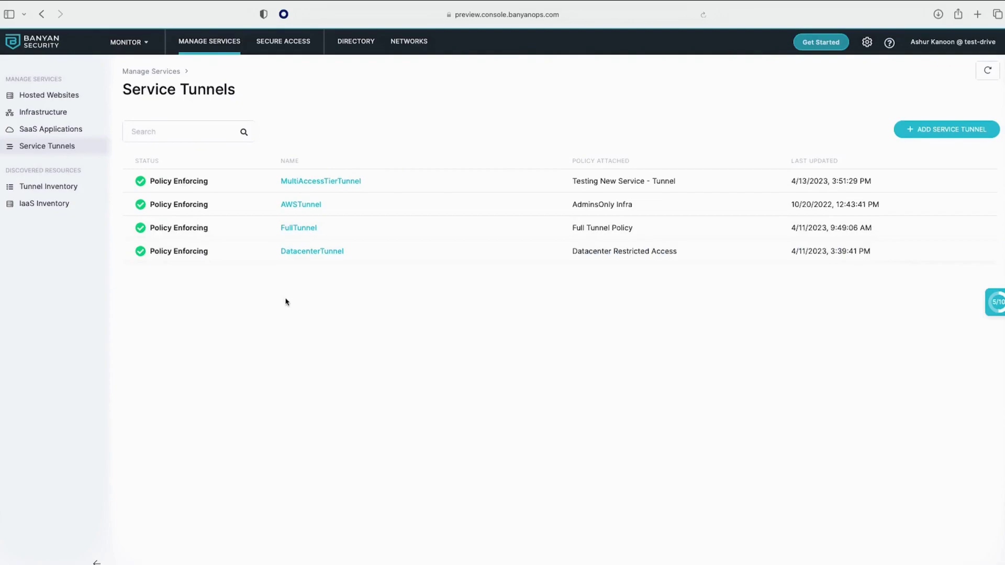
click(319, 253)
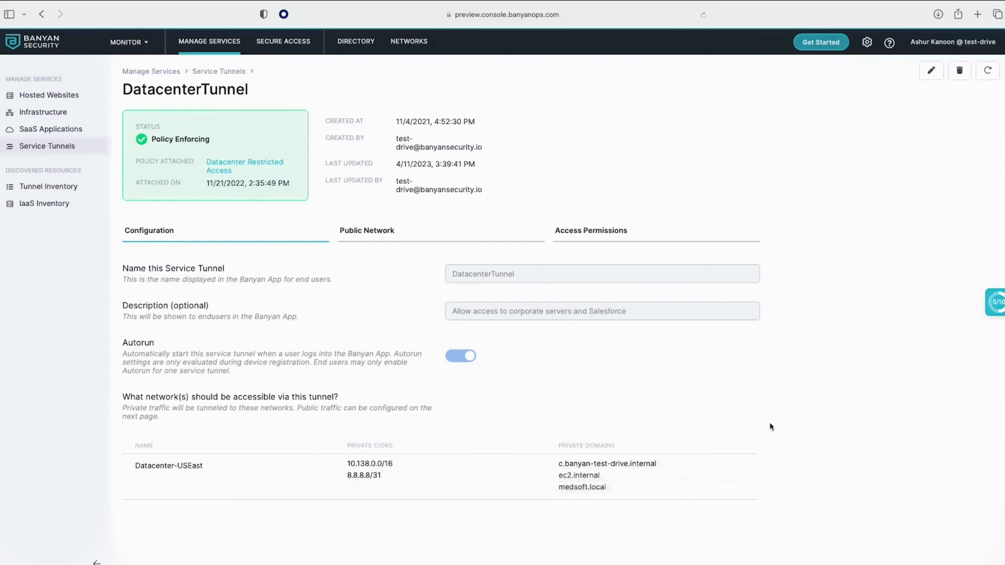
click(370, 232)
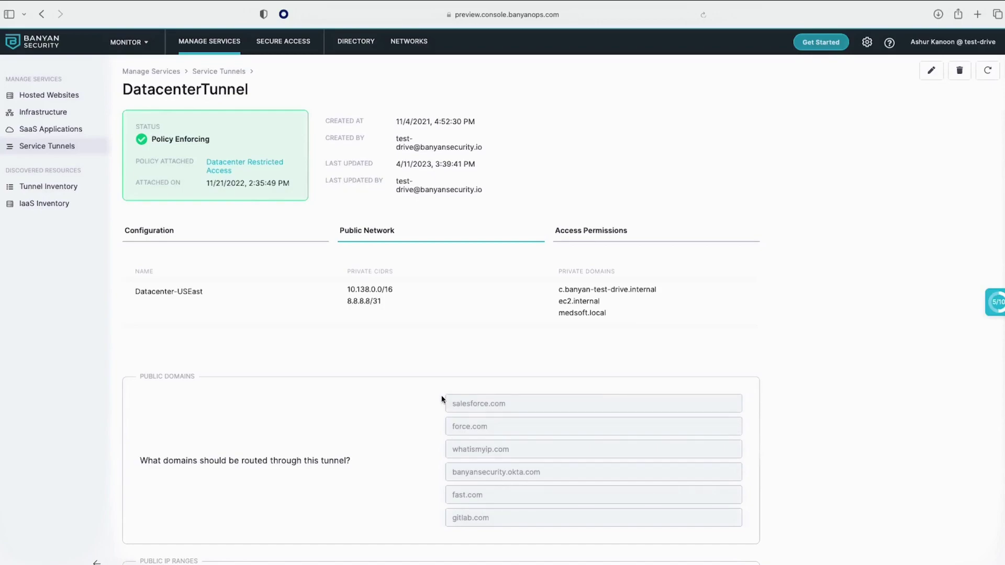
click(603, 231)
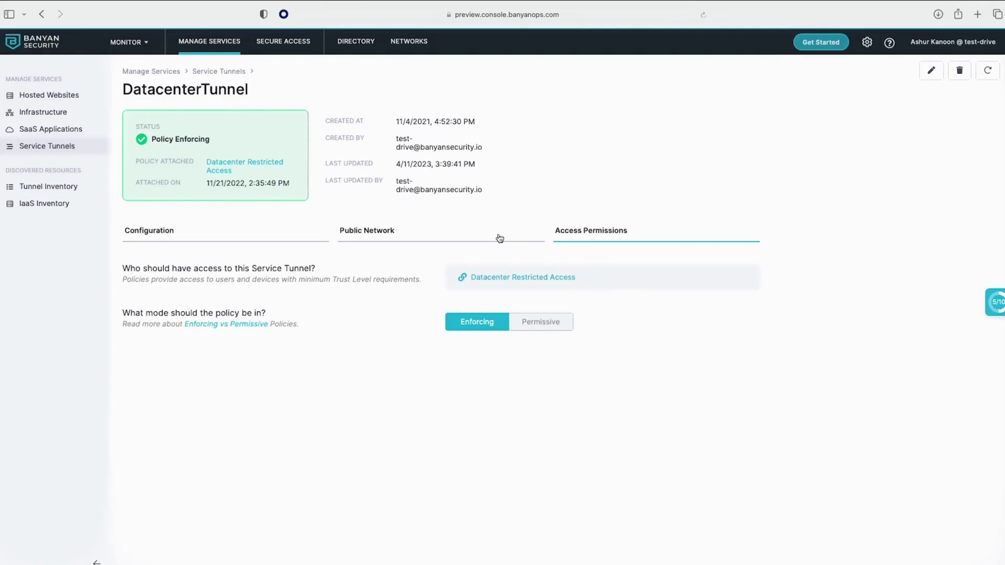
Open the Datacenter Restricted Access policy and examine the trust level, roles, protocols and ports of Access Group #1.
click(295, 46)
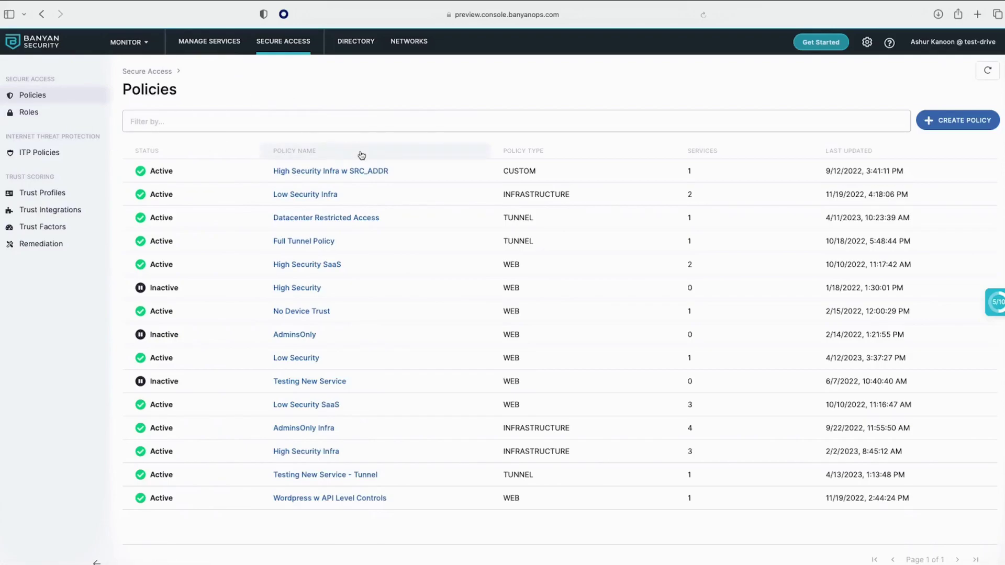
click(359, 222)
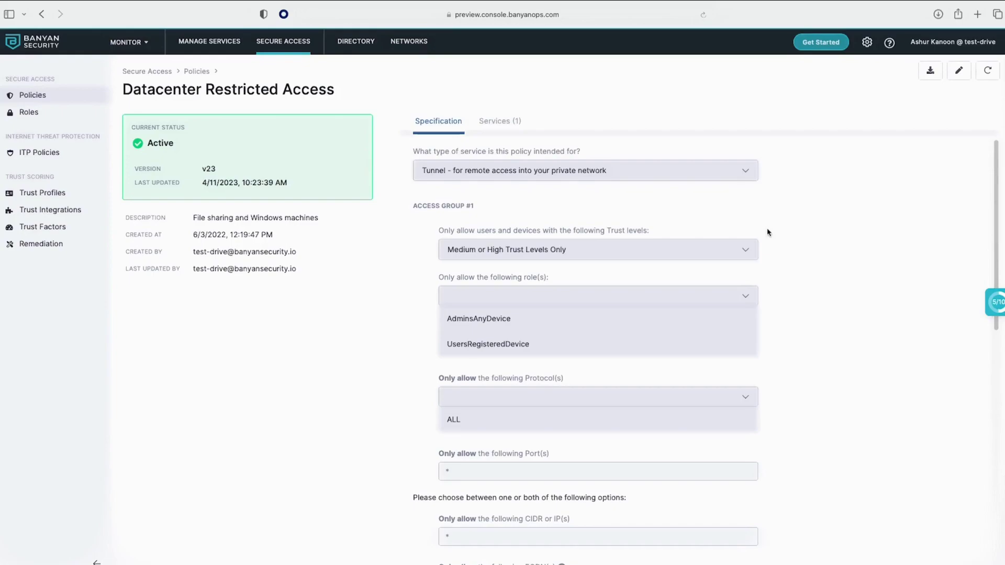
scroll(769, 241, down, 1)
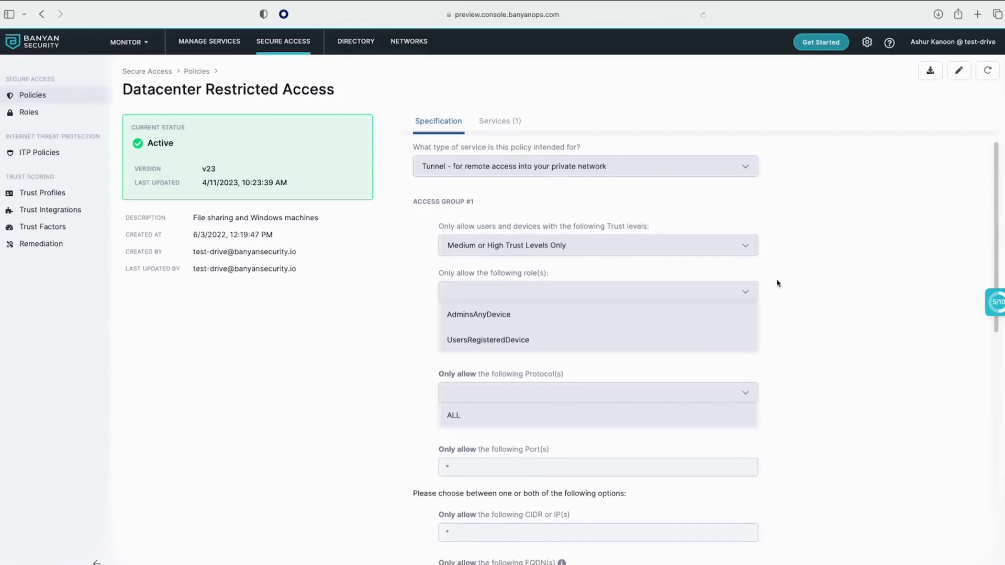
scroll(770, 293, down, 1)
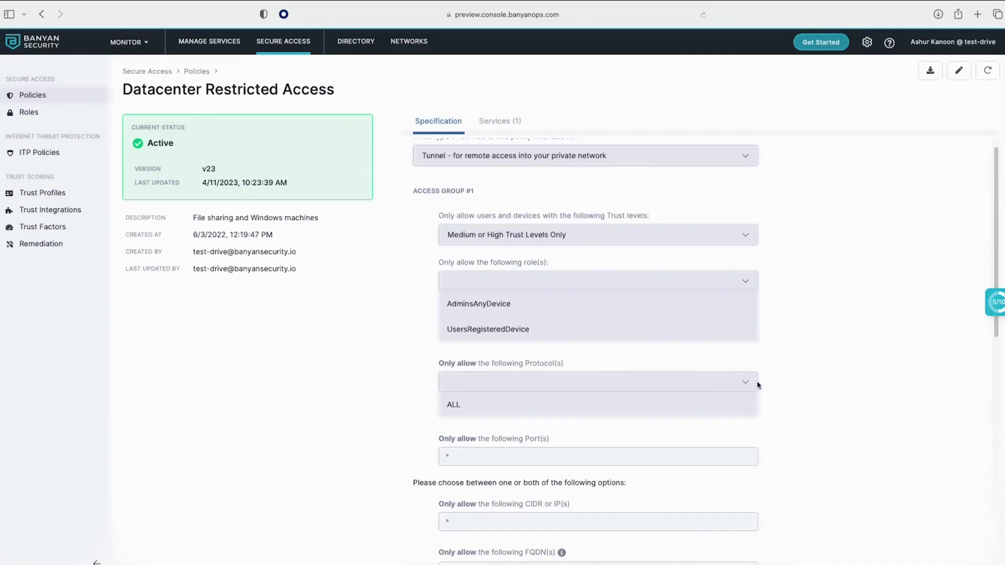
scroll(760, 391, down, 1)
scroll(760, 391, down, 3)
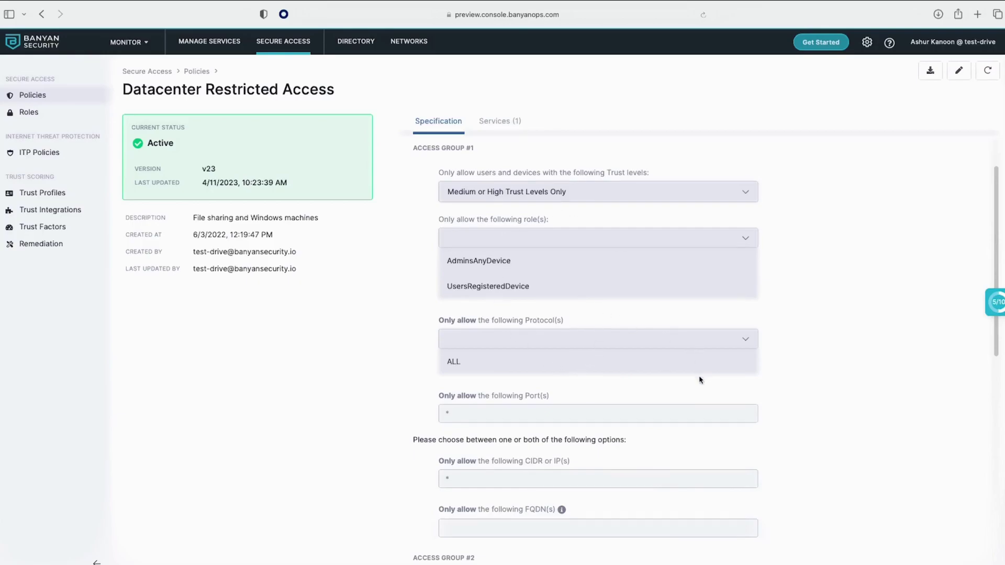
scroll(700, 377, down, 3)
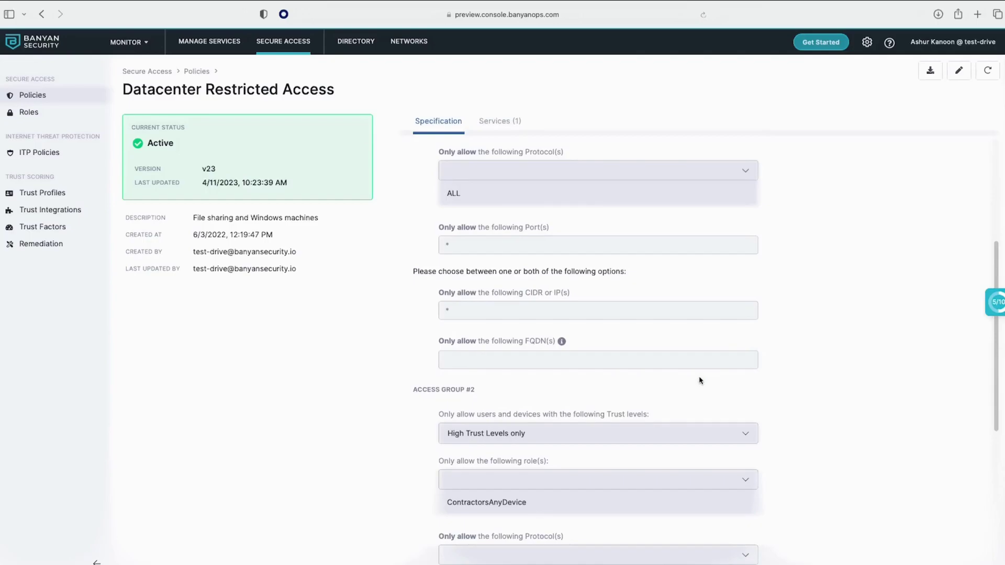
scroll(700, 380, up, 4)
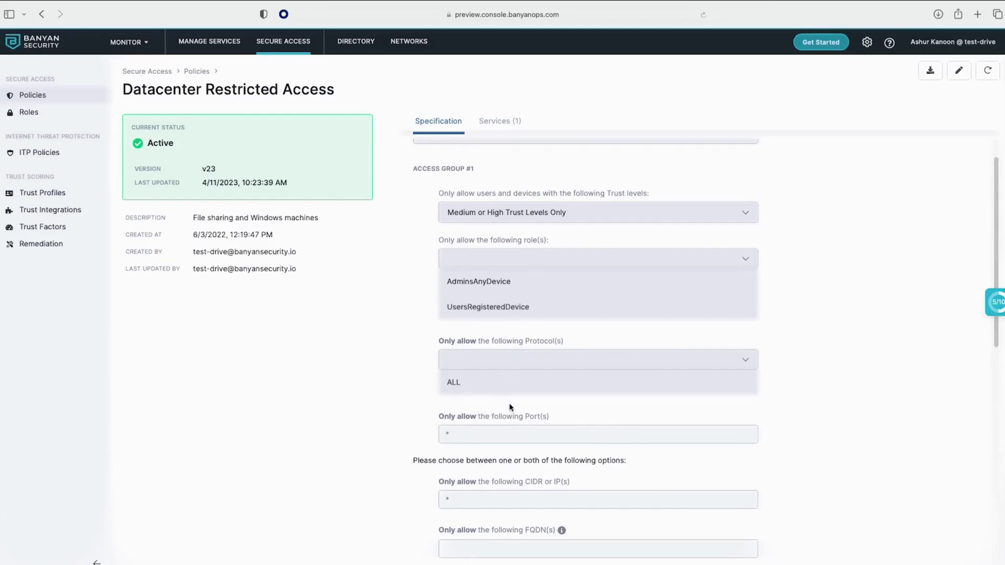
Examine the trust level, role, protocol, ports and allowed addresses of Access Group #2 in the policy.
scroll(524, 403, down, 5)
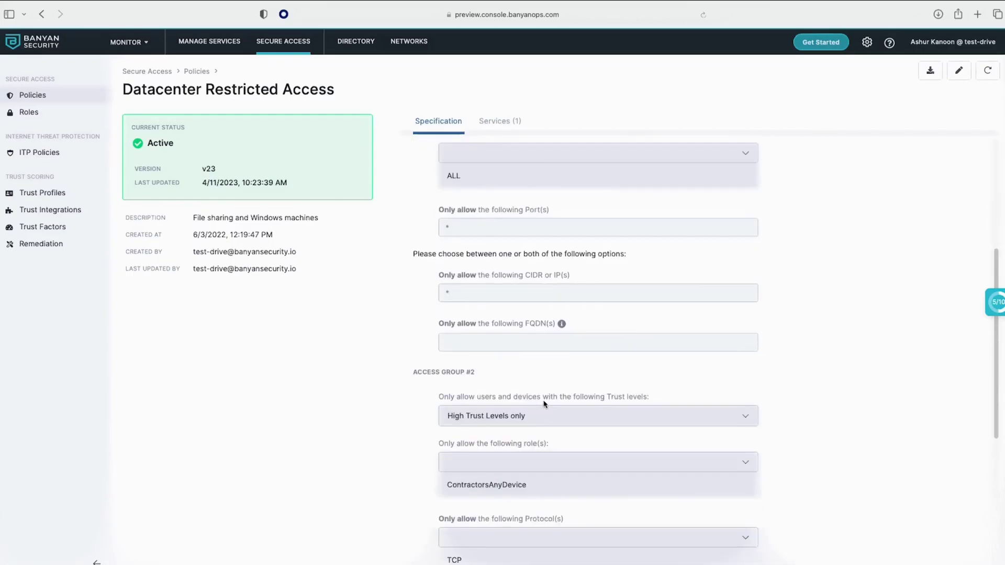
scroll(544, 404, down, 2)
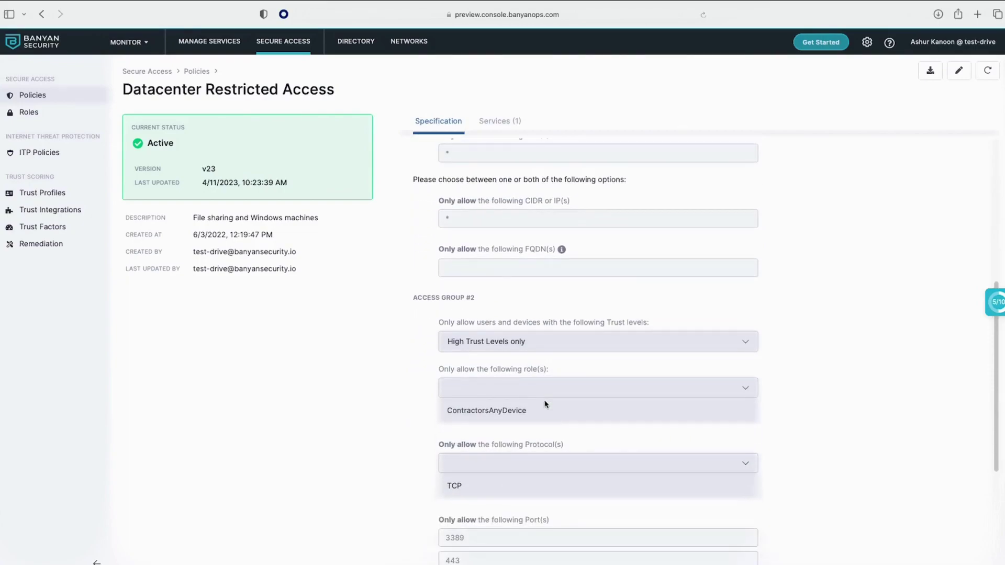
scroll(552, 413, down, 1)
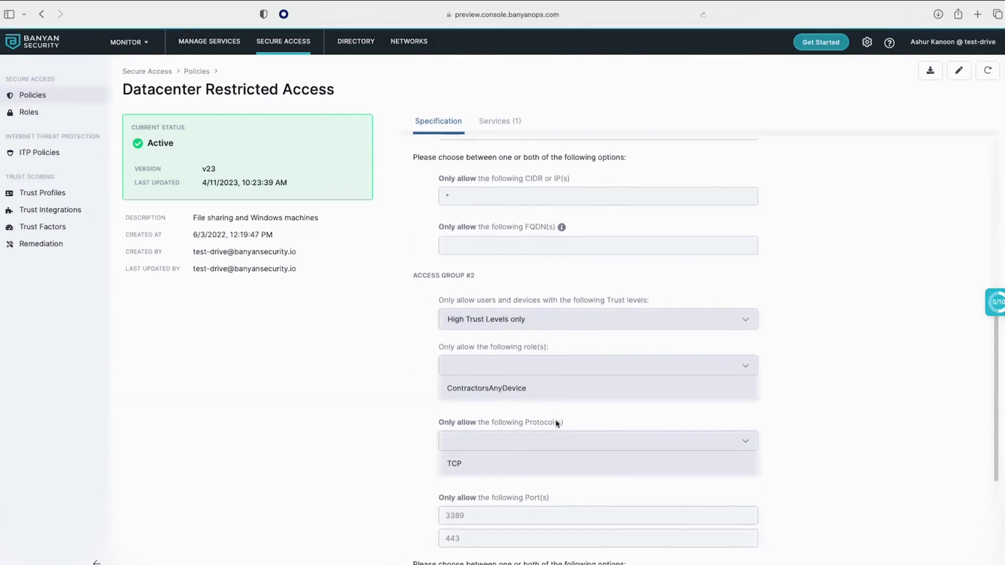
scroll(528, 461, down, 1)
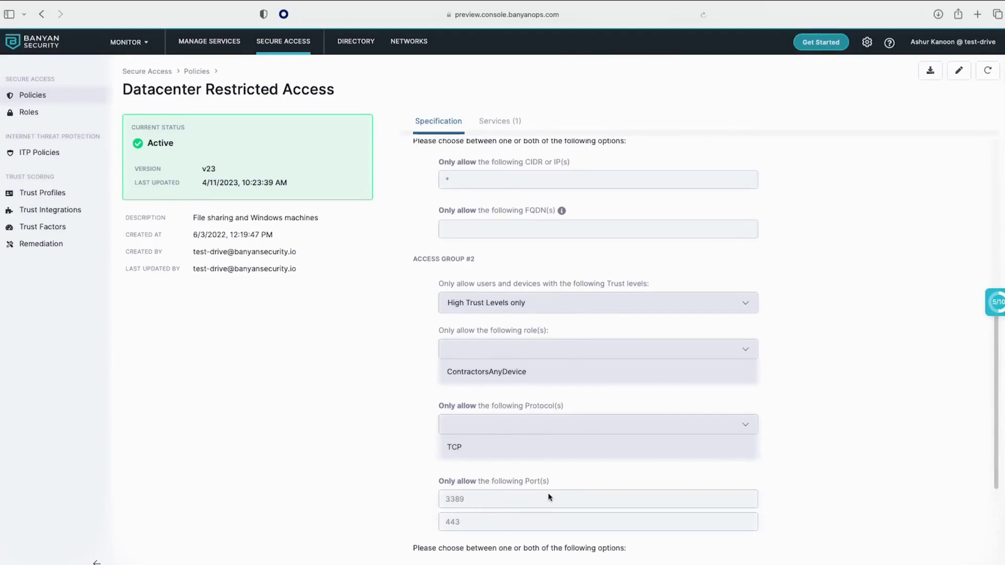
scroll(551, 497, down, 3)
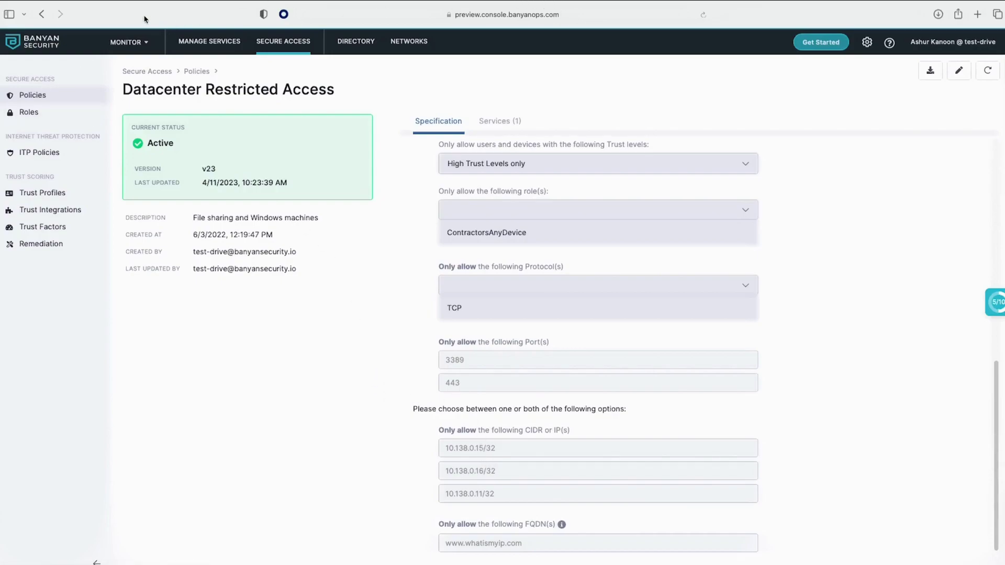
click(30, 26)
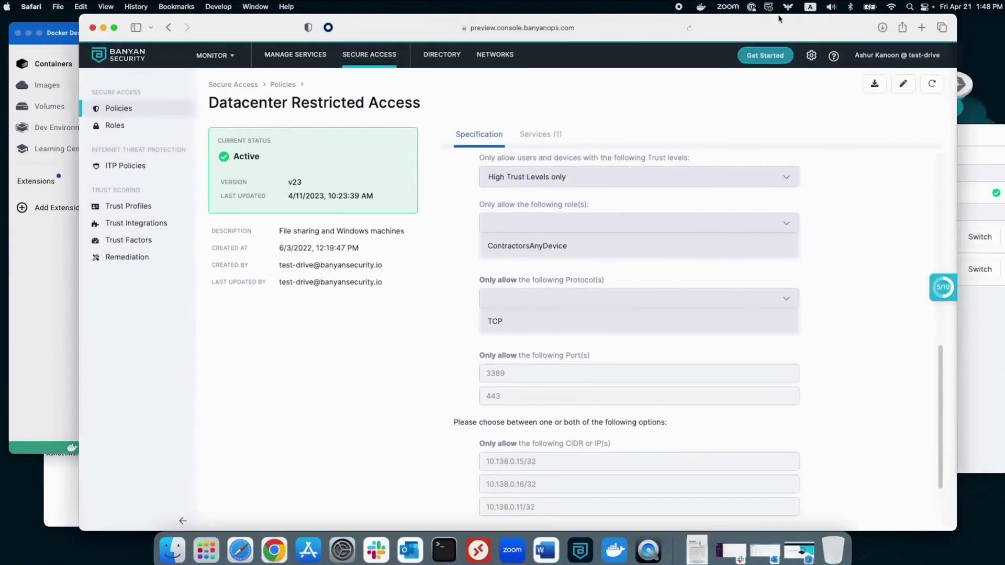
Switch to the Banyan desktop app, move its window fully into view and log in to the test-drive organization.
click(997, 344)
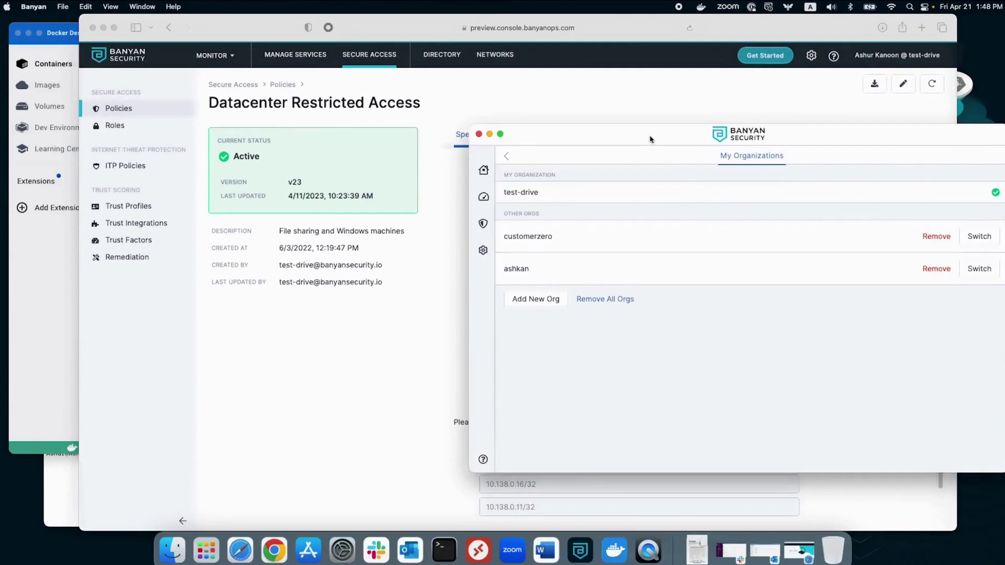
drag(650, 138, 635, 111)
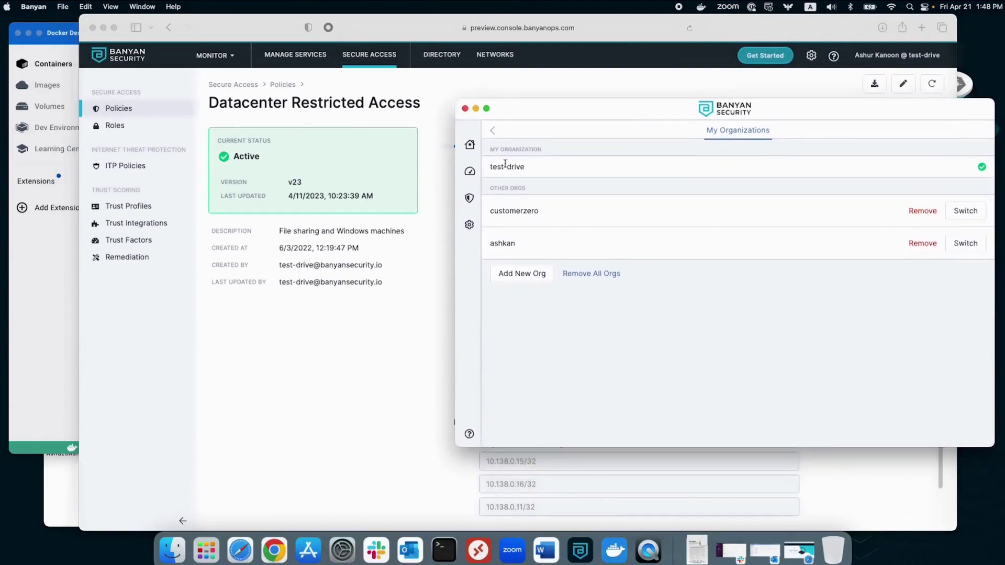
click(470, 145)
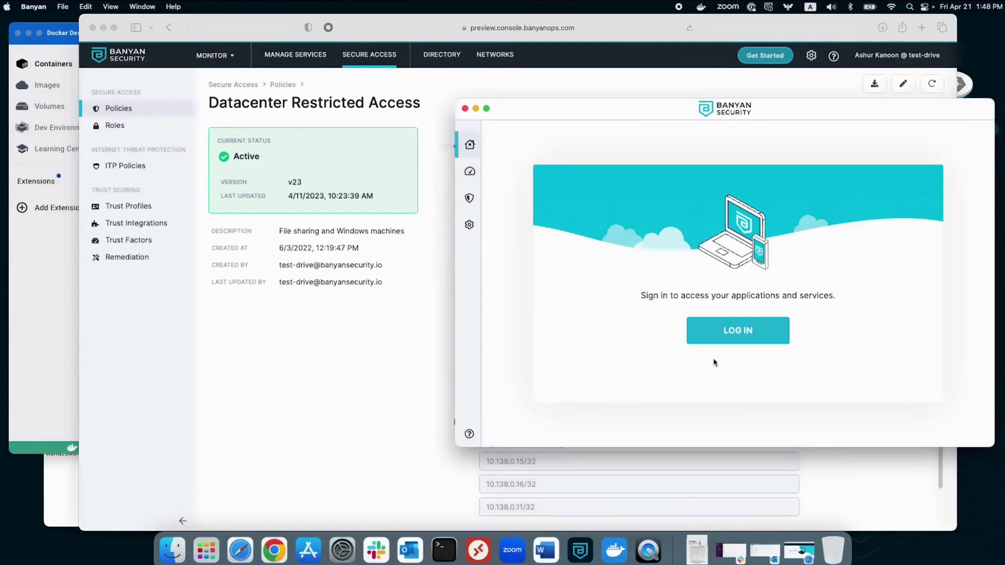
click(739, 331)
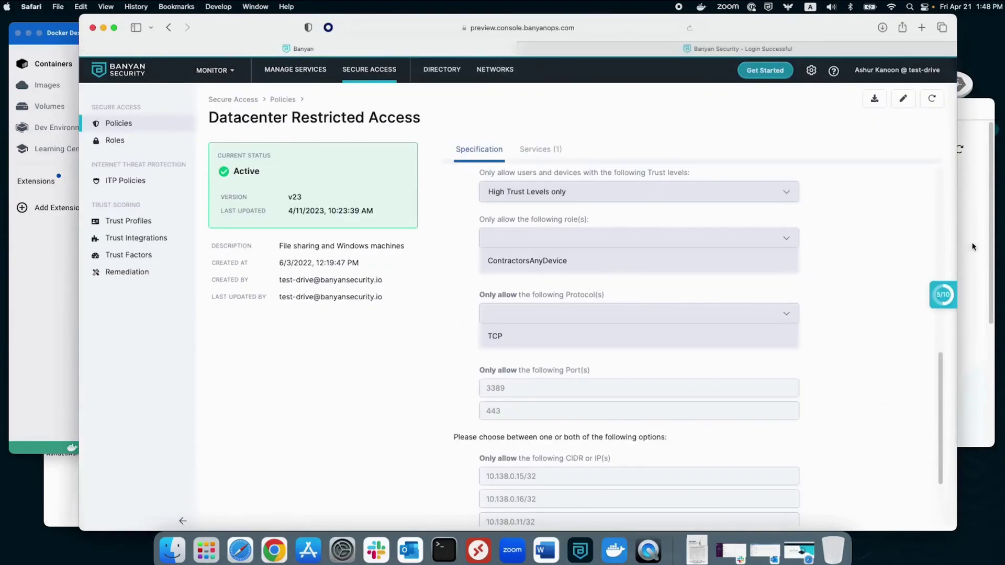
View the list of service tunnels in the Banyan console in Safari.
click(303, 72)
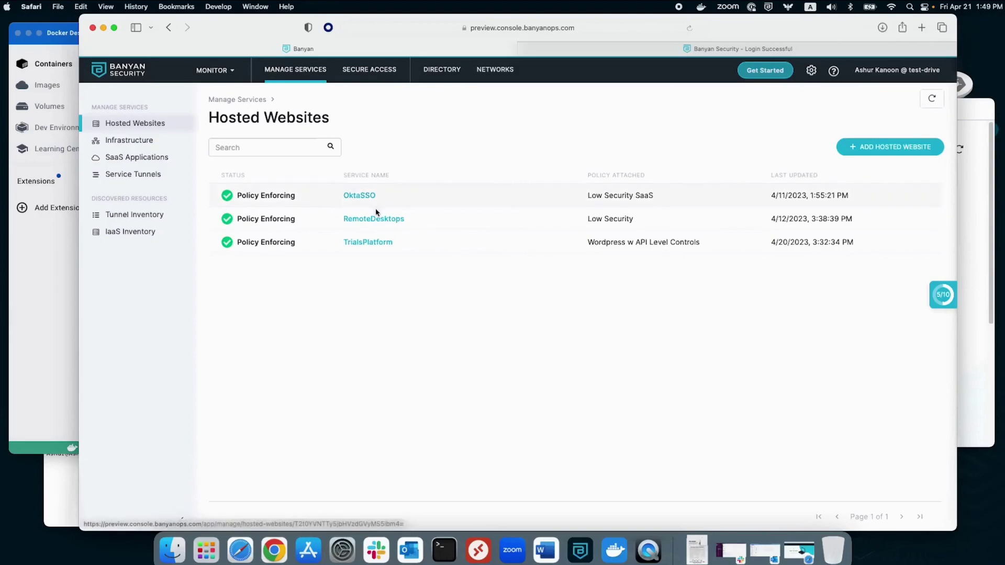
click(149, 176)
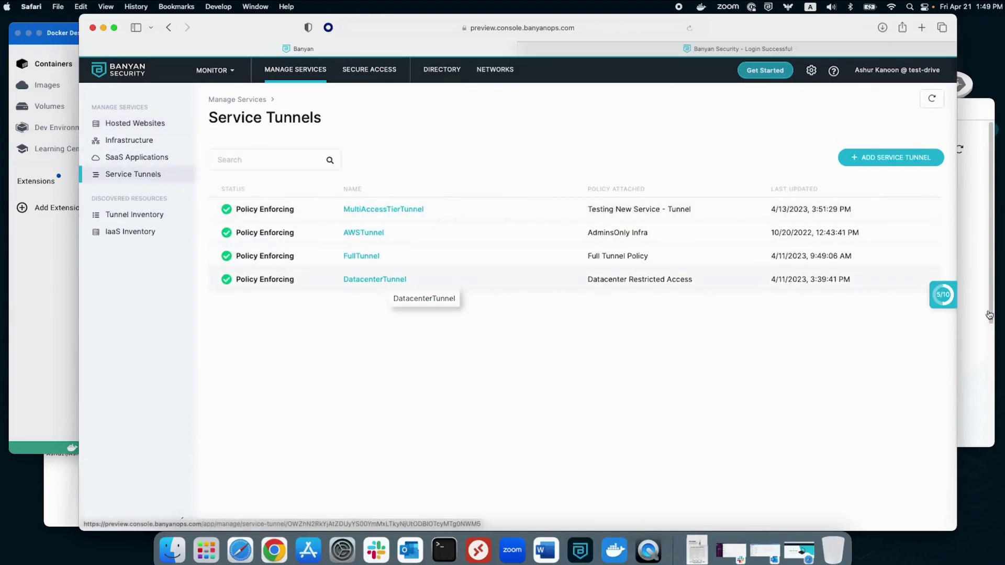
Return to the Banyan desktop app and check the DatacenterTunnel connection and the factors behind the device's trust level.
click(986, 359)
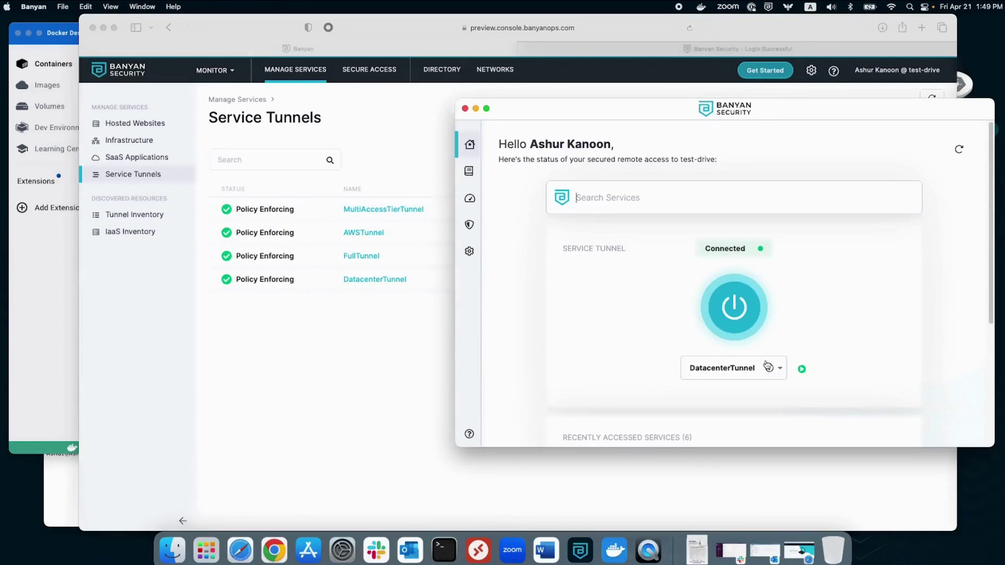
click(469, 171)
click(471, 193)
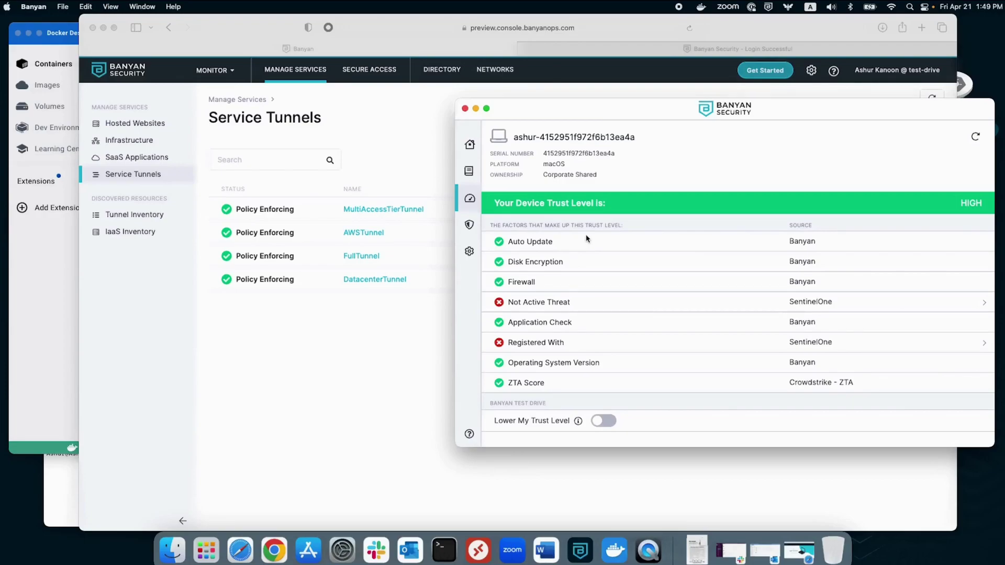
Open the monitoring dashboard in the Safari console and examine the authorized access chart of top services by unique users.
click(393, 354)
click(215, 70)
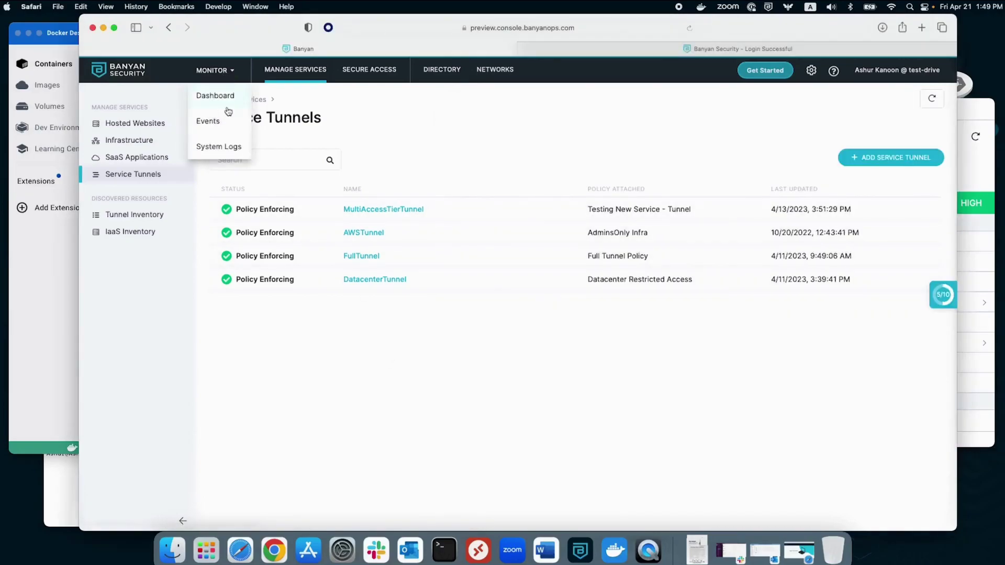
click(222, 99)
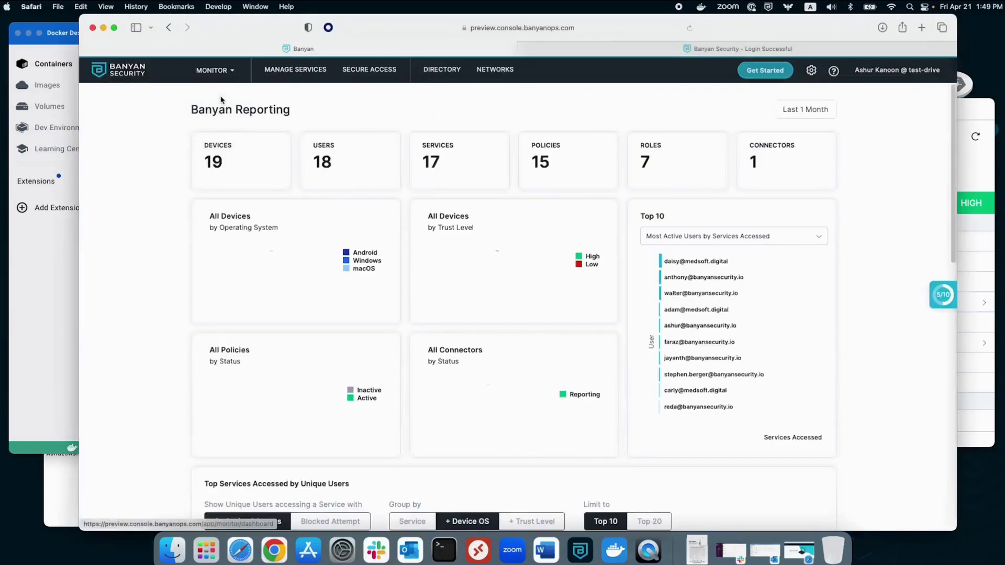
scroll(458, 302, down, 10)
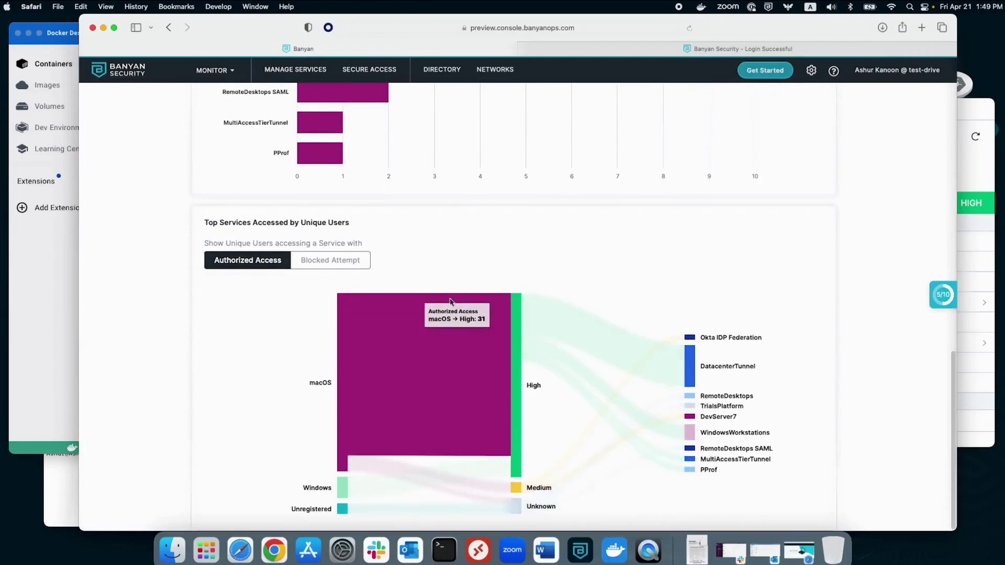